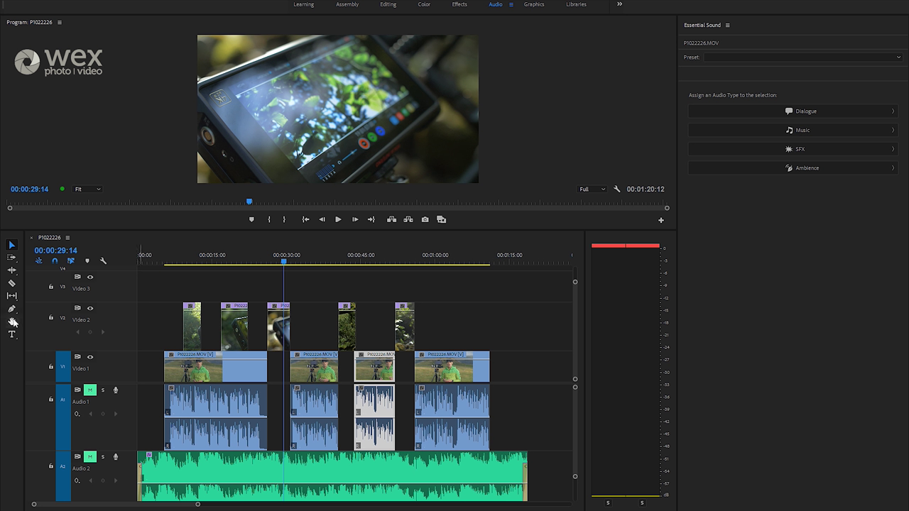
- With the Pen tool, add keyframes on the music clip's volume line so it dips and rises
click(11, 309)
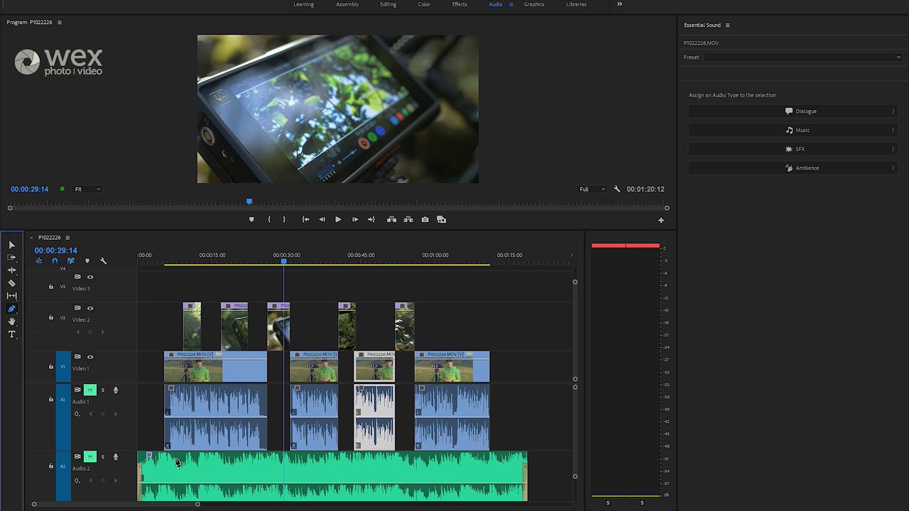
click(159, 484)
click(169, 484)
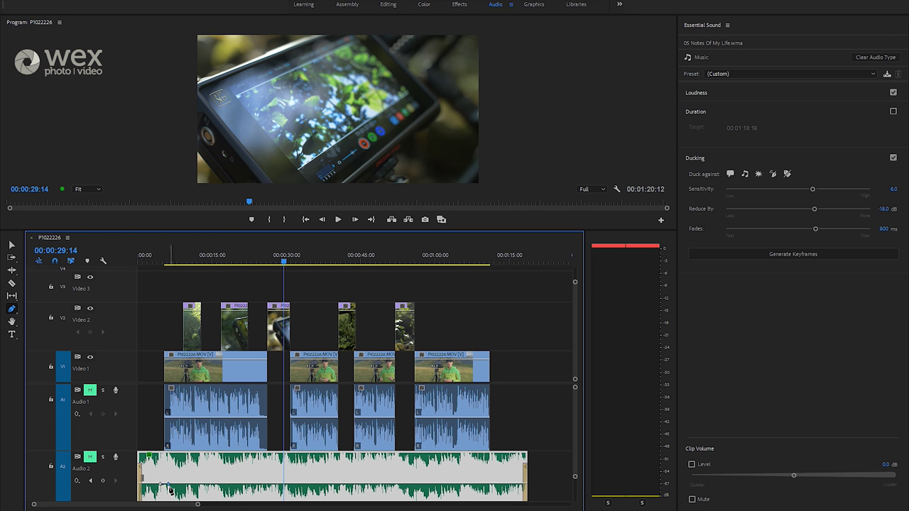
drag(169, 489, 167, 495)
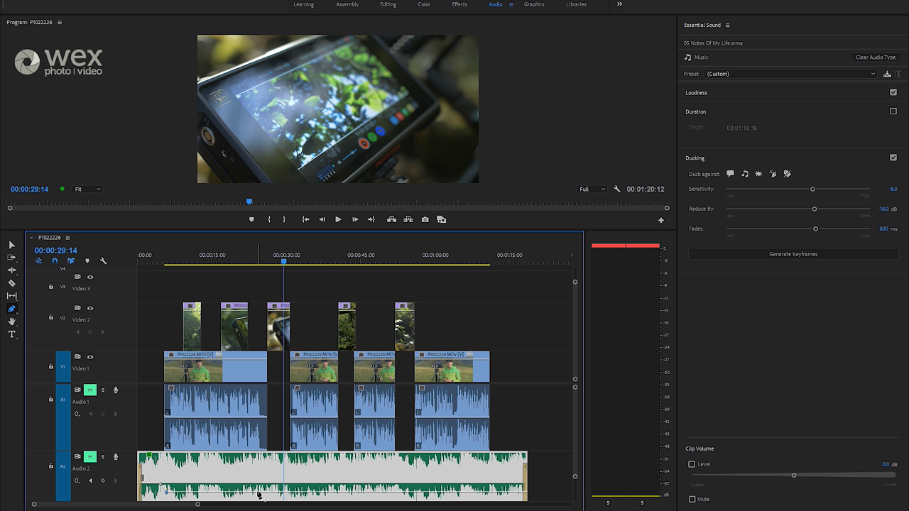
click(266, 492)
drag(266, 492, 266, 481)
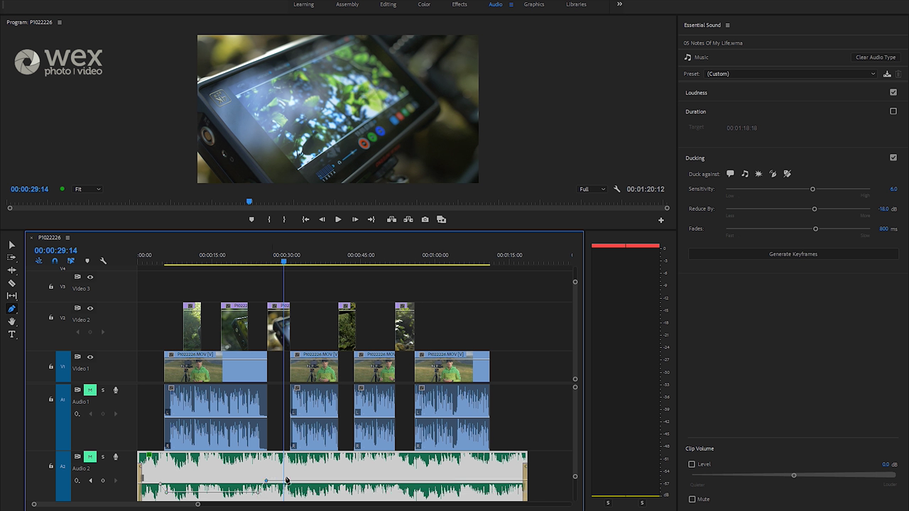
click(288, 481)
- Undo the manual volume keyframes, return to the Selection tool, and move the playhead to 00:00:11:04
key(ctrl+z)
key(ctrl+z)
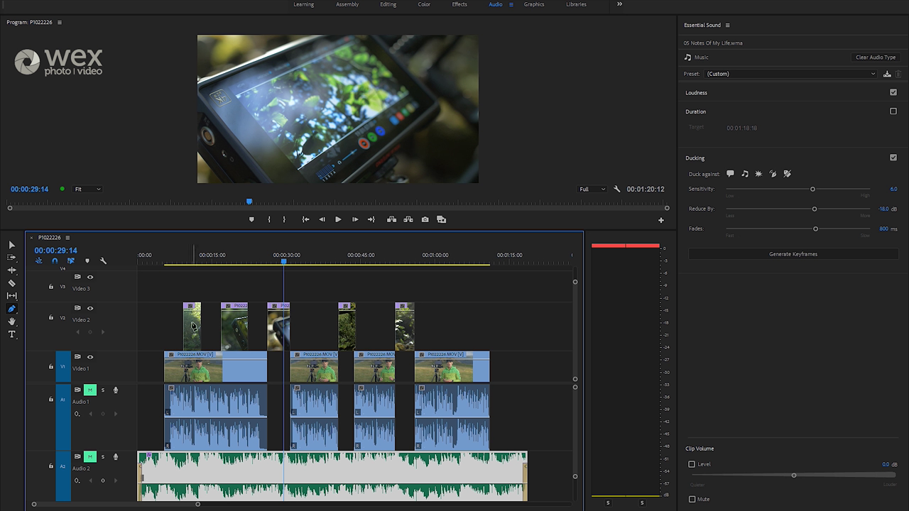
key(v)
click(211, 256)
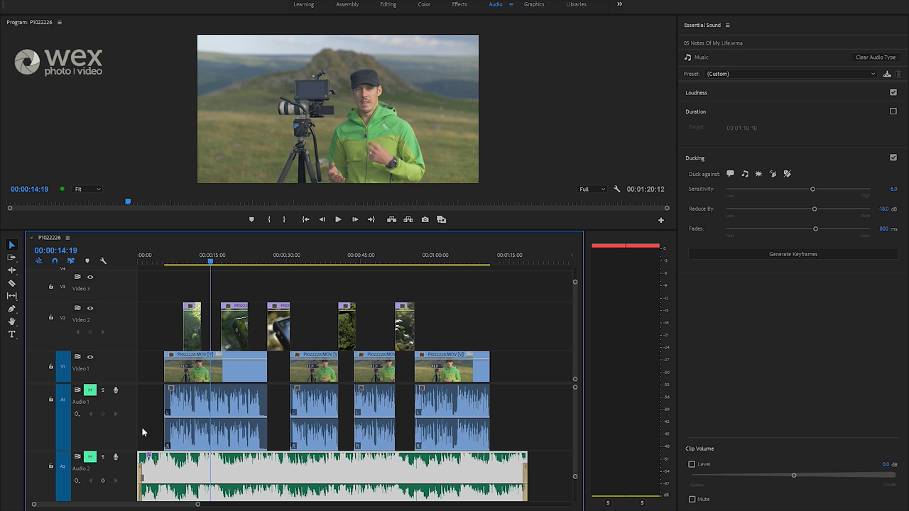
click(194, 256)
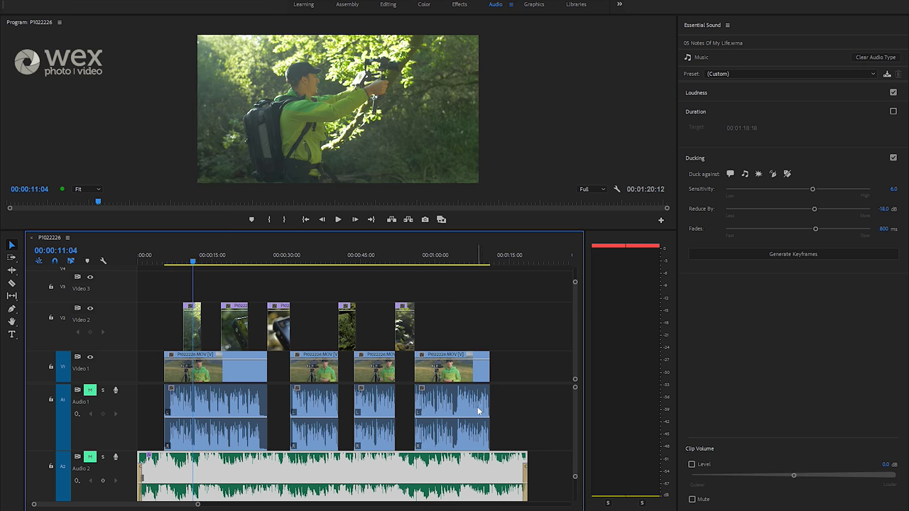
- Select the Audio 1 interview clips, tag them as Dialogue in Essential Sound, then deselect
drag(528, 407, 161, 392)
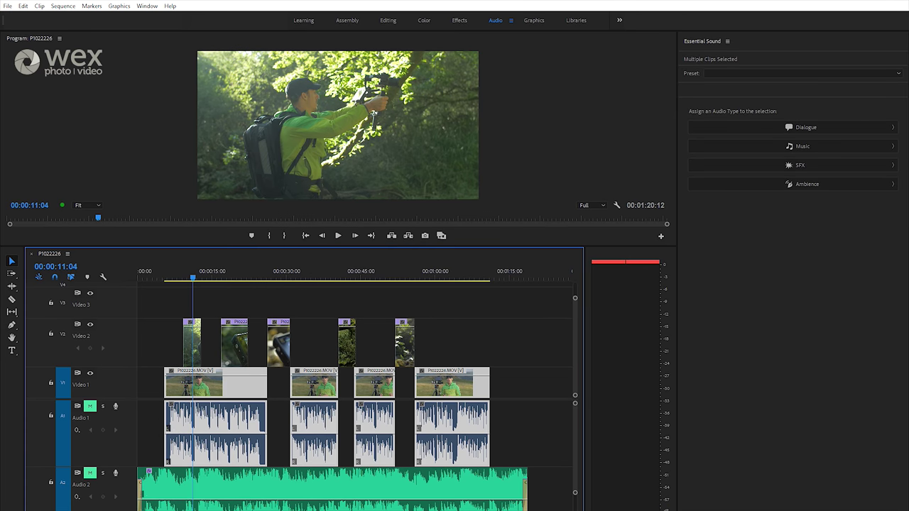
click(149, 6)
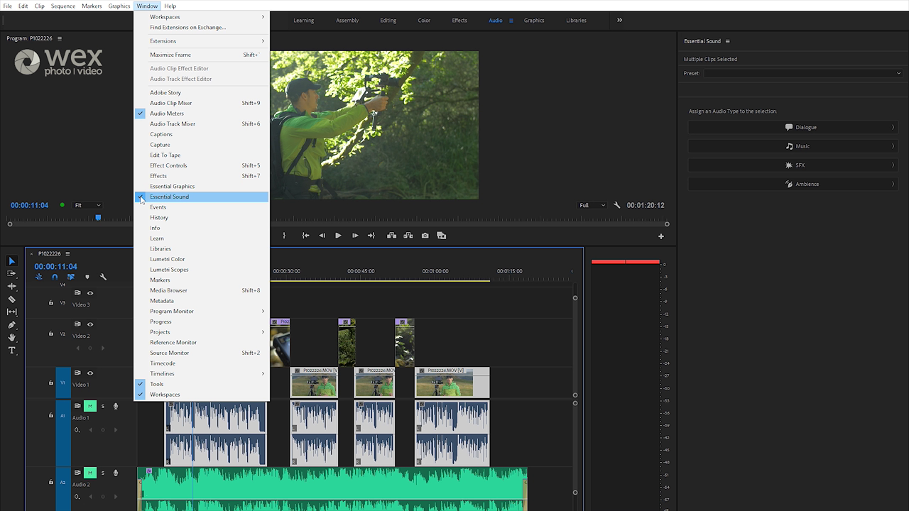
click(778, 41)
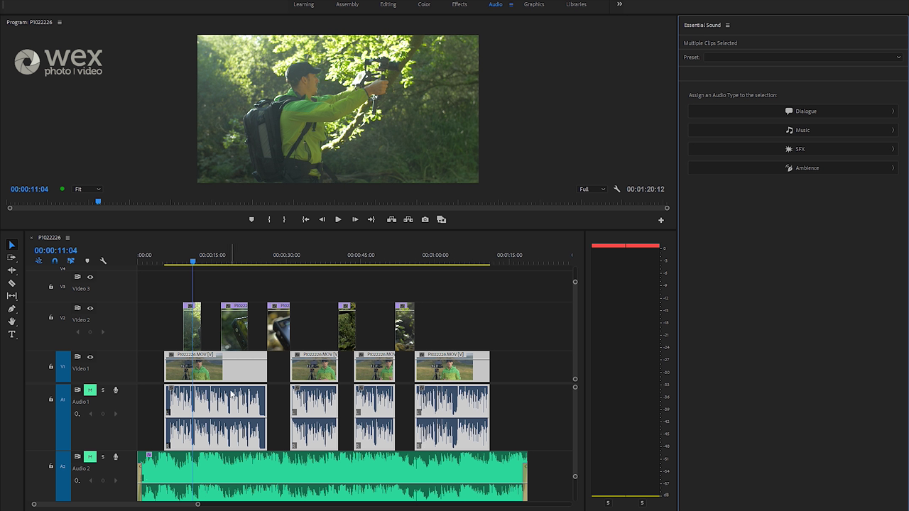
click(814, 110)
click(519, 420)
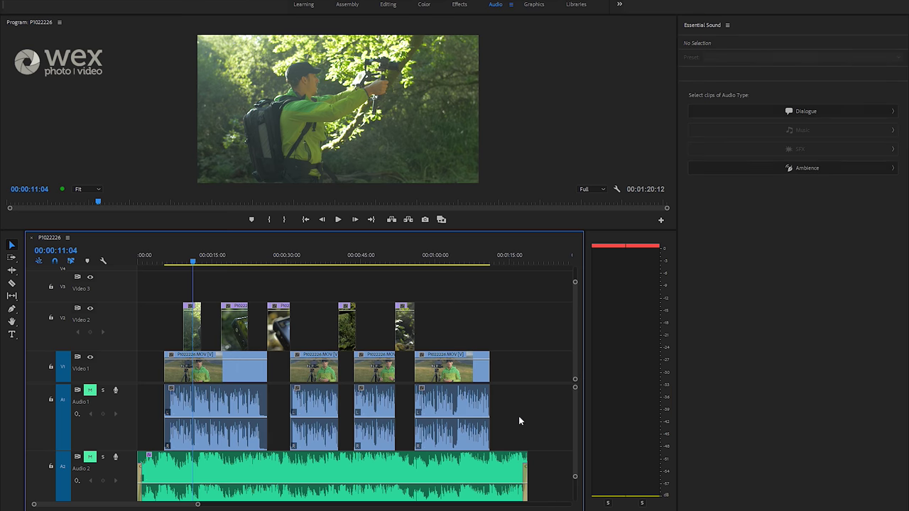
- Tag the Audio 2 clip '05 Notes Of My Life.wma' as Music in Essential Sound
click(409, 474)
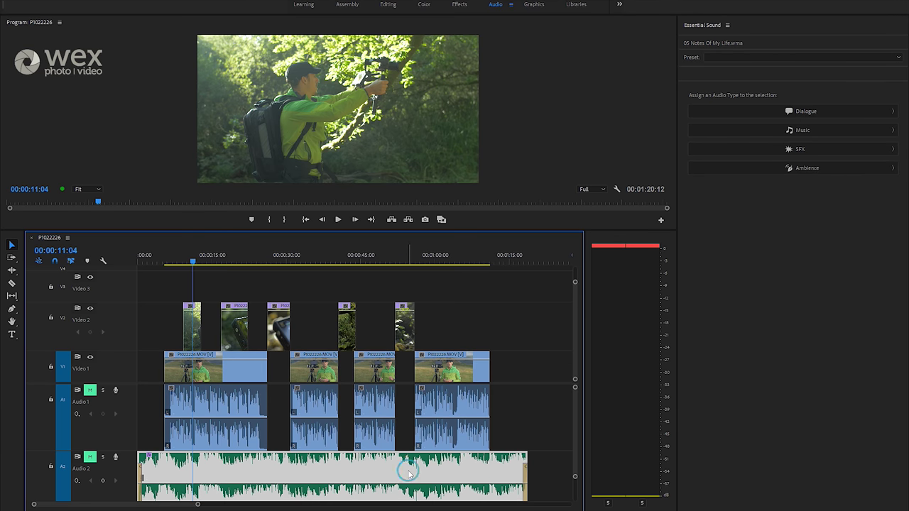
click(771, 133)
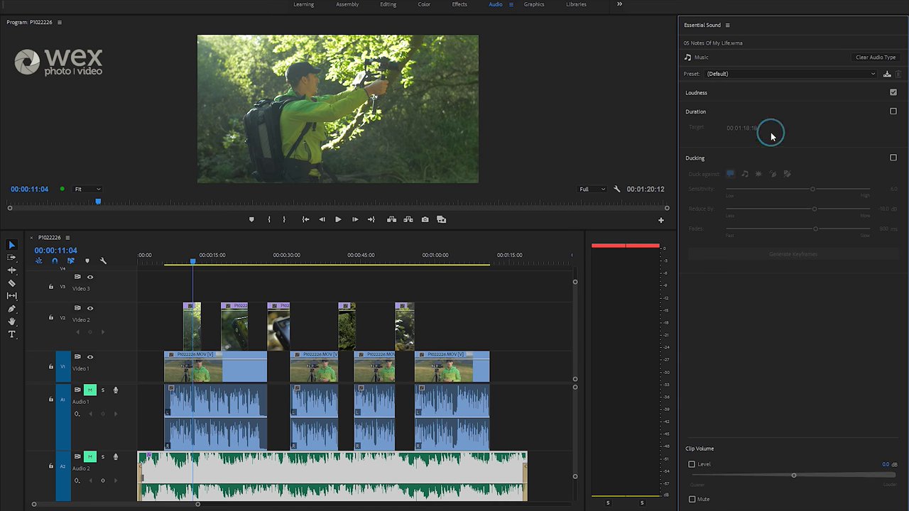
scroll(464, 451, down, 1)
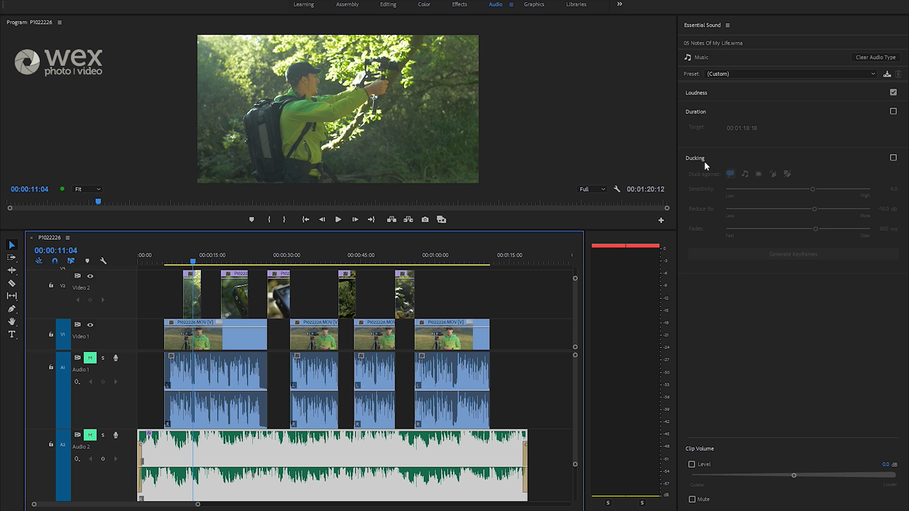
- Enable Ducking on the music (6.0 sensitivity, -18.0 dB, 800 ms fades) and generate keyframes
click(894, 157)
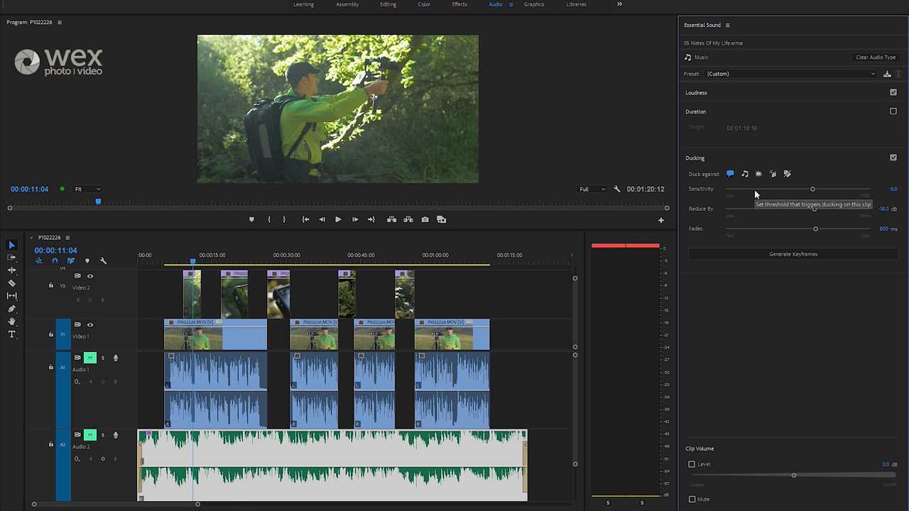
click(790, 252)
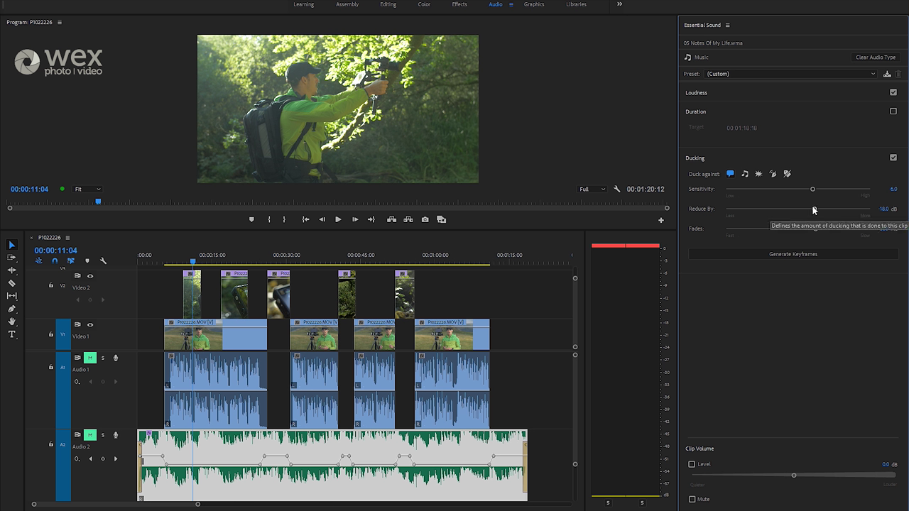
- Try a smaller Reduce By, then set it to -40.6 dB, regenerating keyframes each time
drag(814, 210, 764, 211)
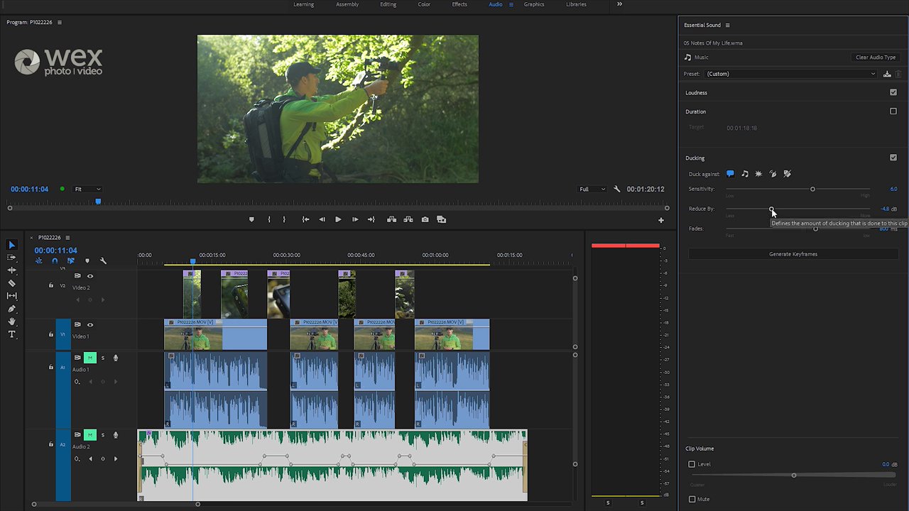
click(780, 255)
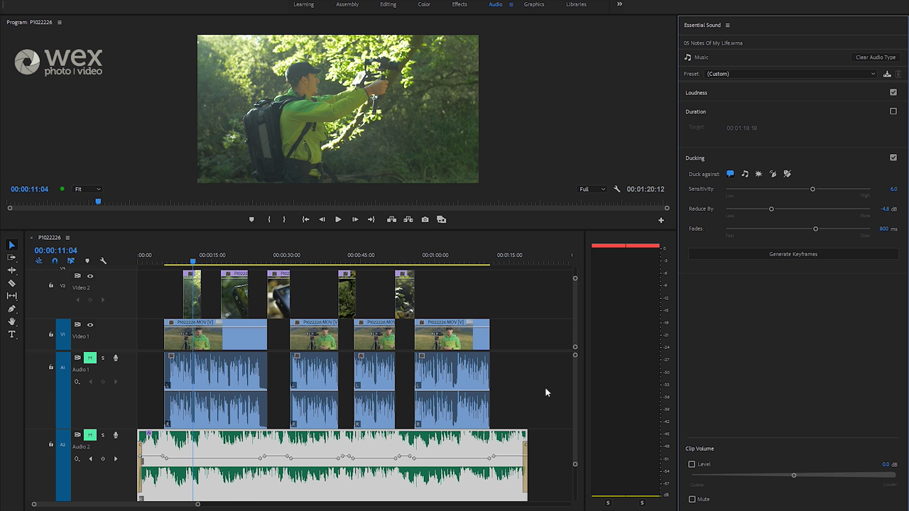
drag(771, 210, 858, 209)
click(797, 254)
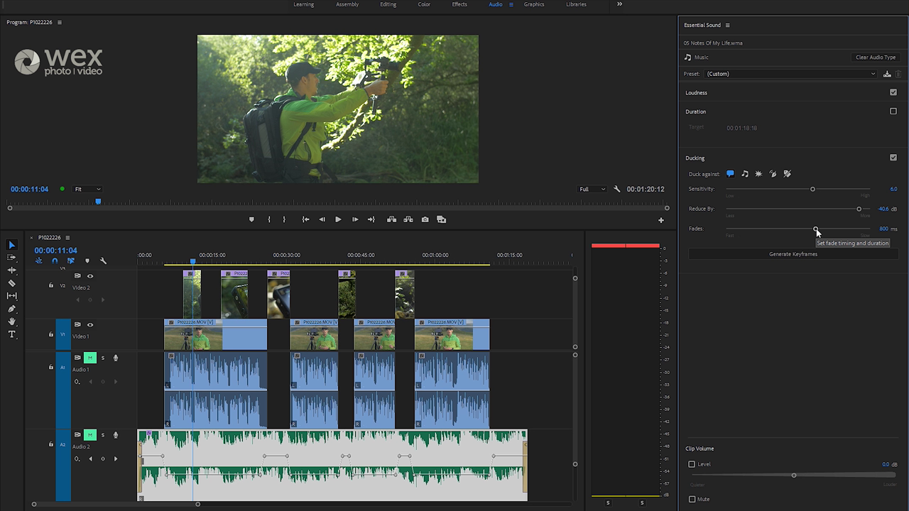
- Test ducking fades of 57 ms and 855 ms, then settle on 643 ms and regenerate keyframes
drag(817, 229, 735, 241)
click(743, 255)
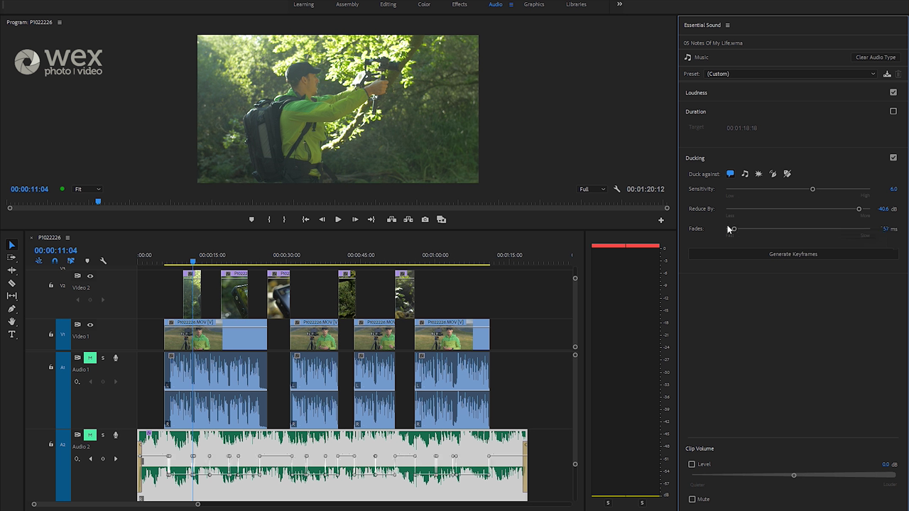
drag(736, 229, 819, 229)
click(777, 258)
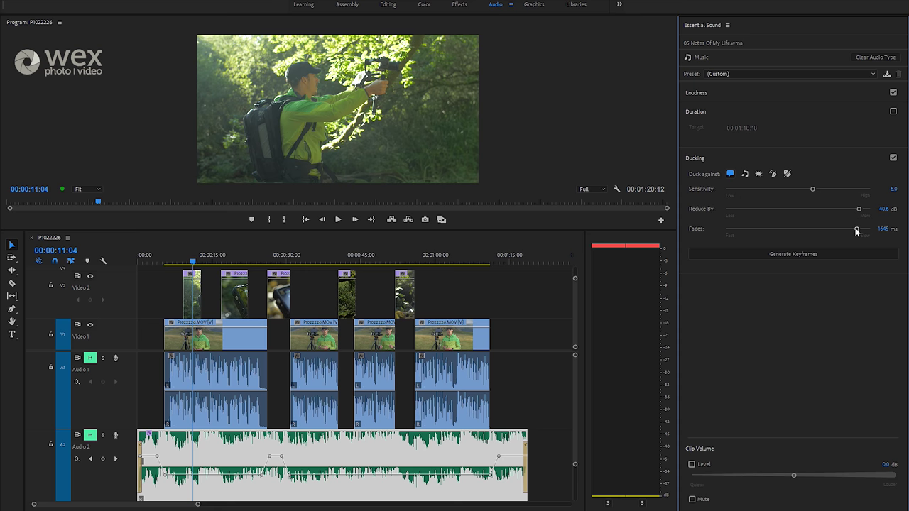
drag(857, 230, 805, 229)
click(805, 256)
- Select all Audio 3 clips, tag them as Ambience, then reselect the music clip
drag(575, 461, 575, 484)
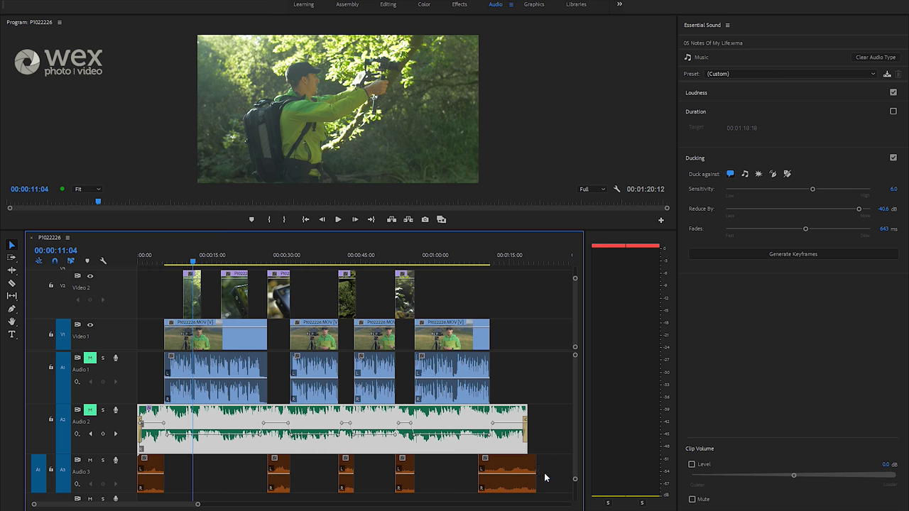
click(544, 477)
drag(554, 475, 122, 470)
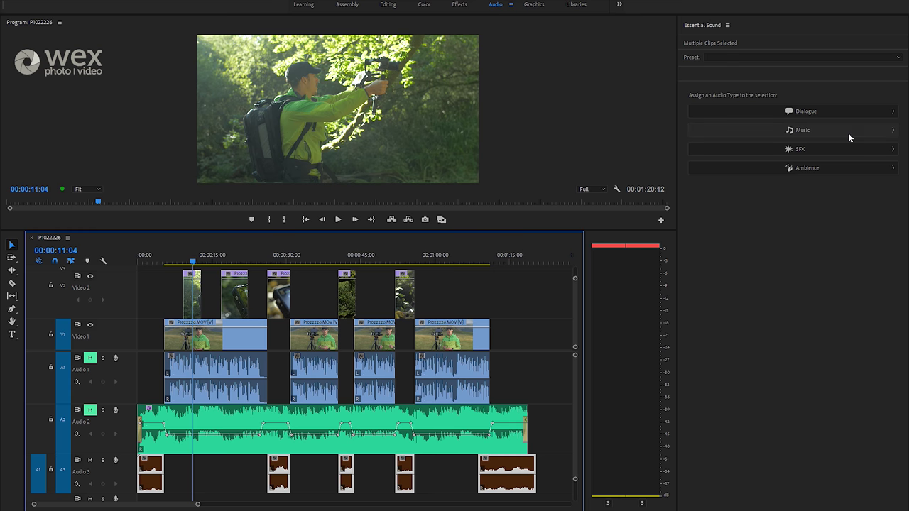
click(805, 169)
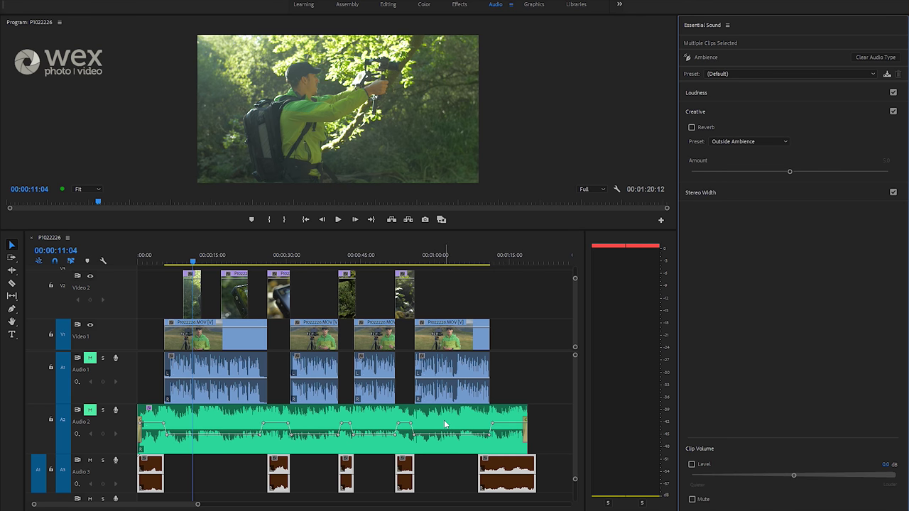
click(445, 424)
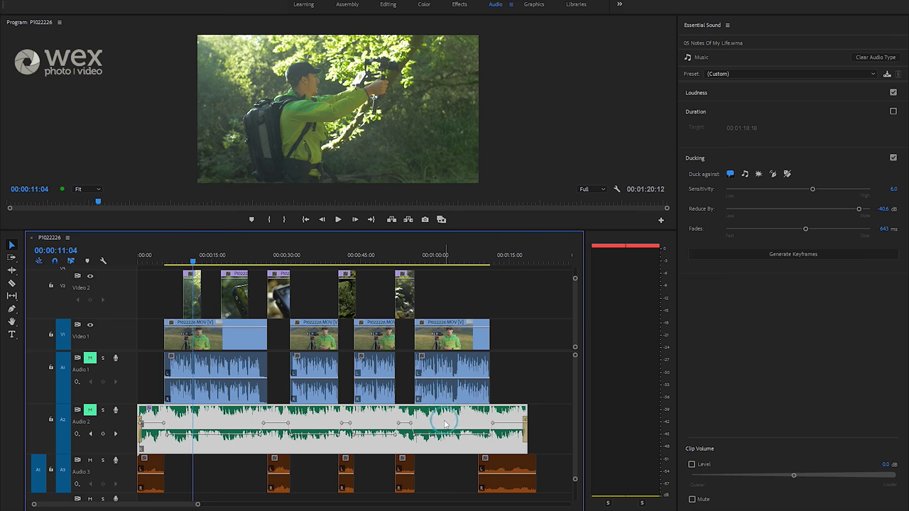
- Add Ambience to the music's Duck against sources and regenerate its volume keyframes
click(774, 175)
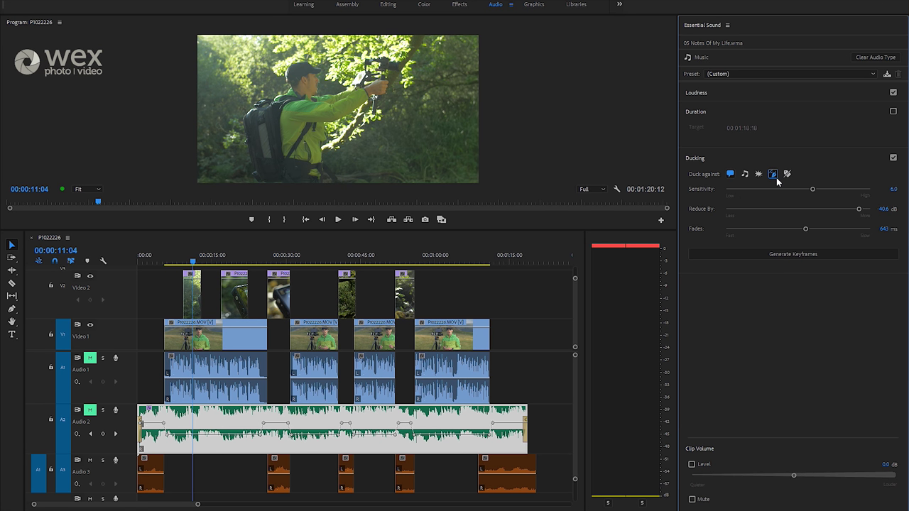
click(801, 255)
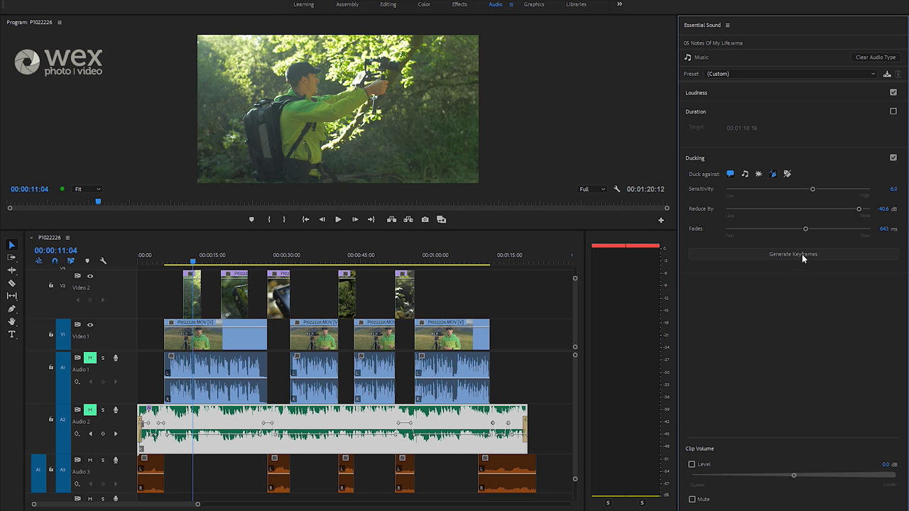